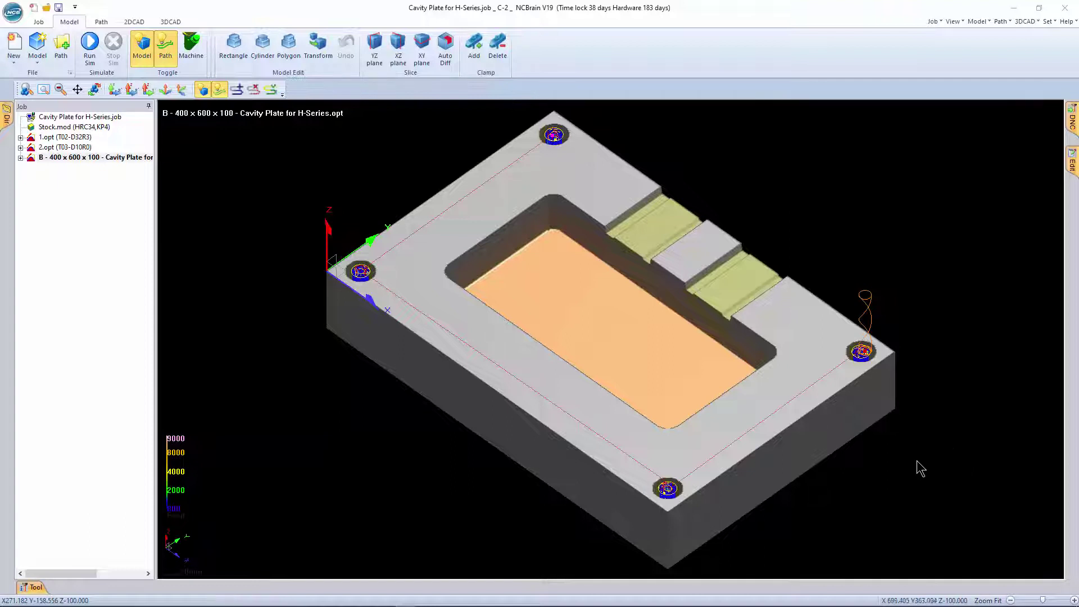
Step: Orbit, pan and zoom the view to inspect the cavity plate and its four clamps
middle_click_drag(904, 472, 911, 389)
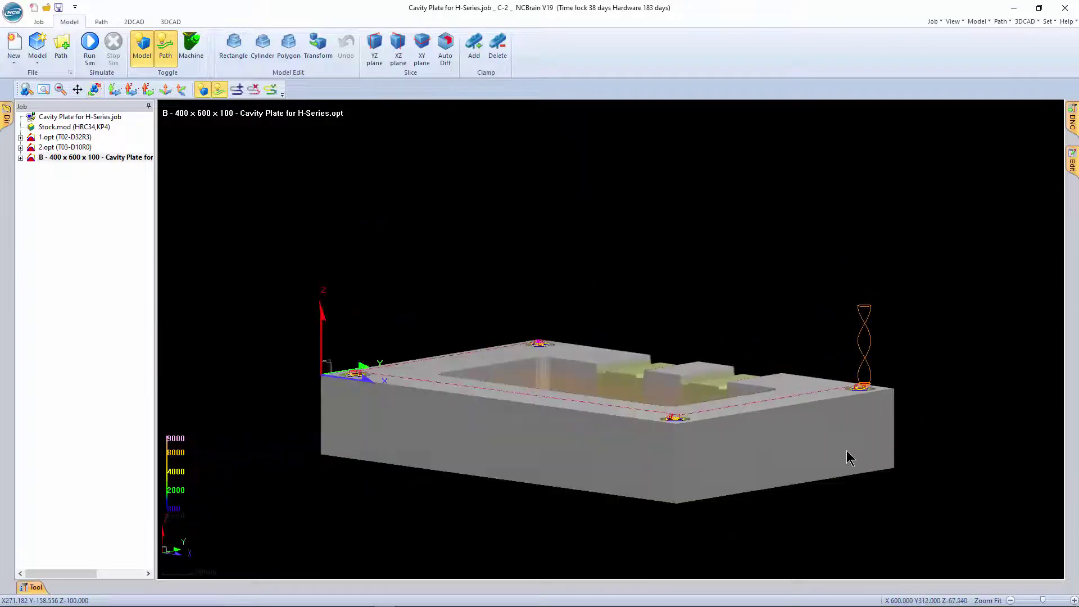
mouse_move(814, 483)
middle_mouse_down()
mouse_move(783, 531)
mouse_move(721, 523)
middle_mouse_up()
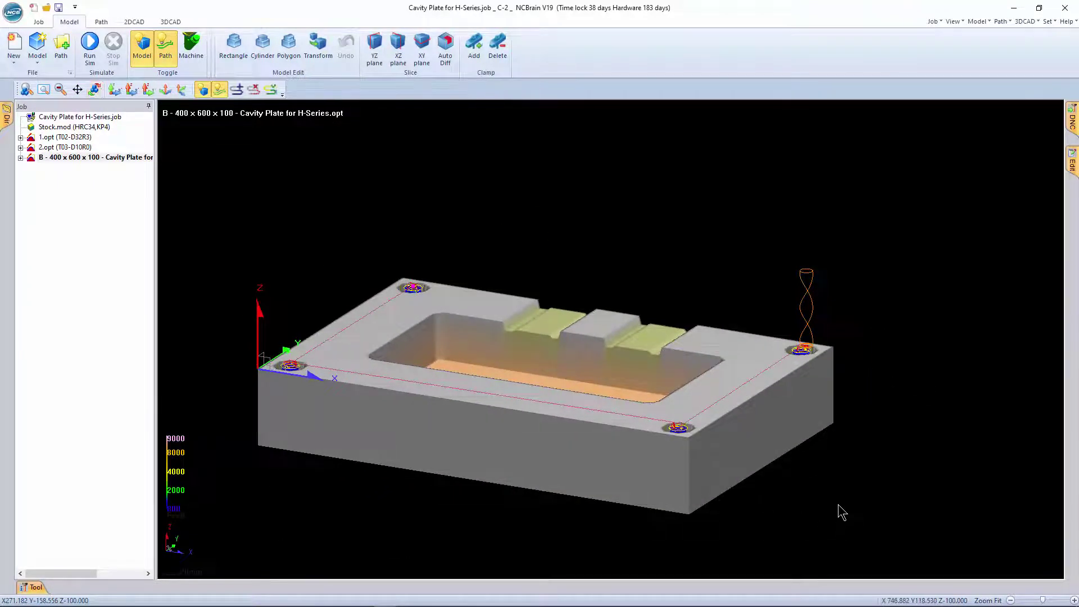
scroll(832, 514, "up", 2)
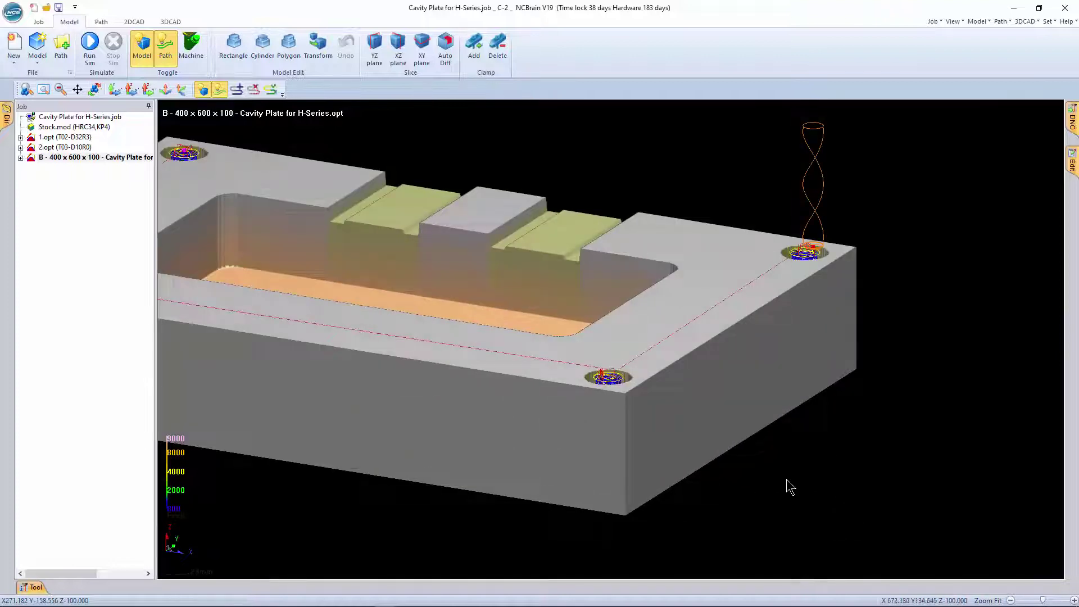
middle_click_drag(785, 482, 999, 503)
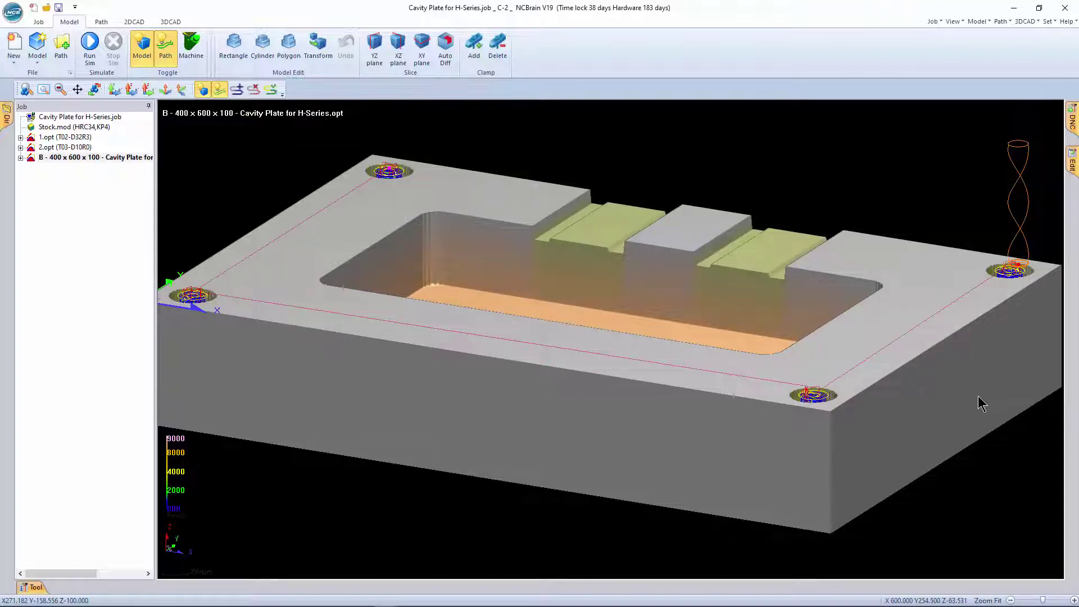
middle_click_drag(977, 393, 968, 399)
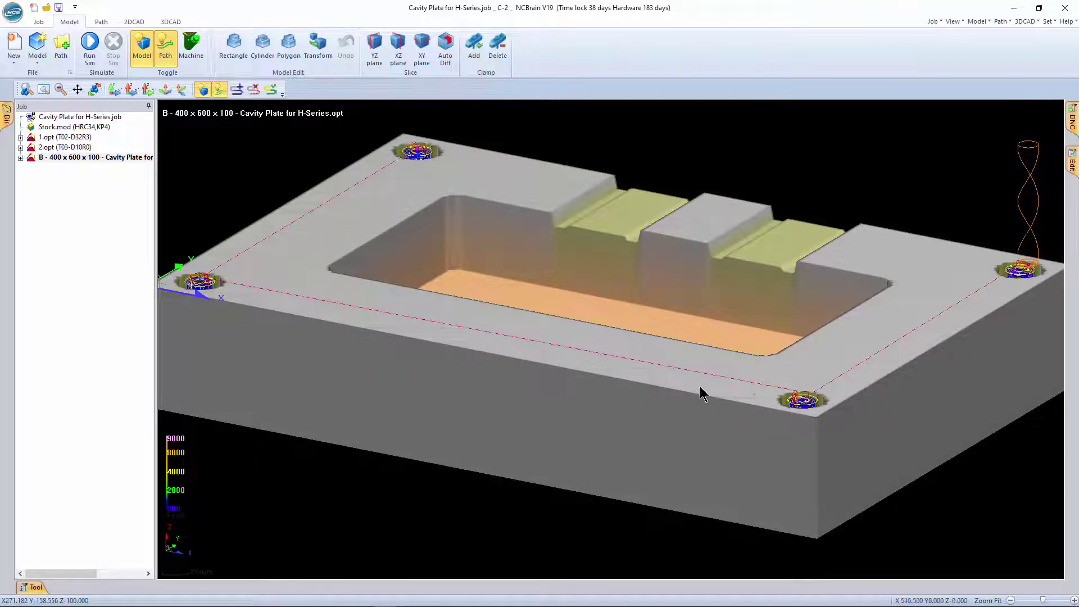
middle_click_drag(726, 376, 805, 325)
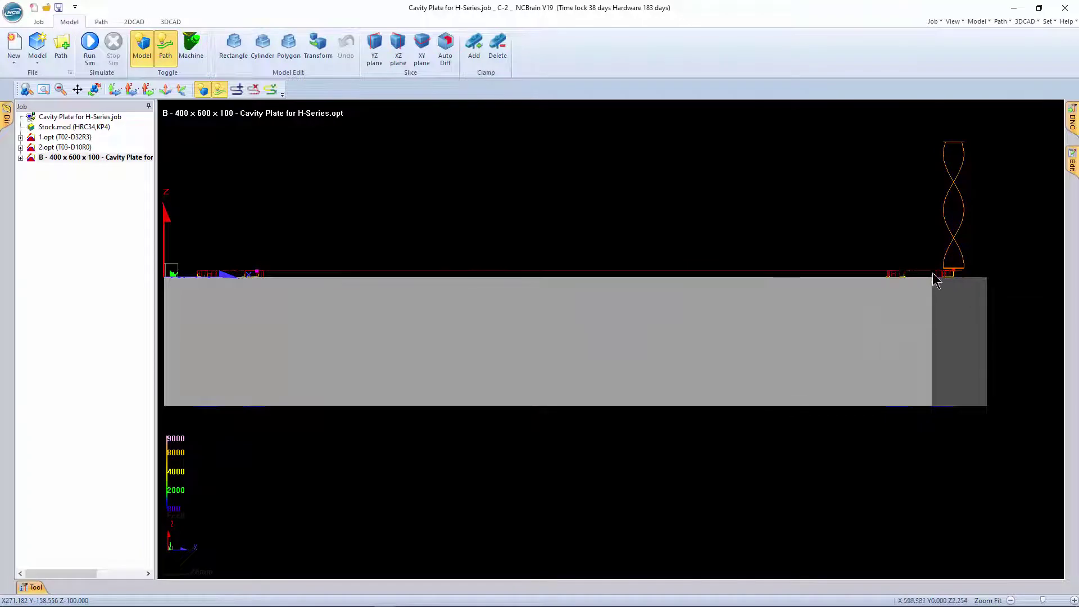
middle_click_drag(920, 279, 878, 332)
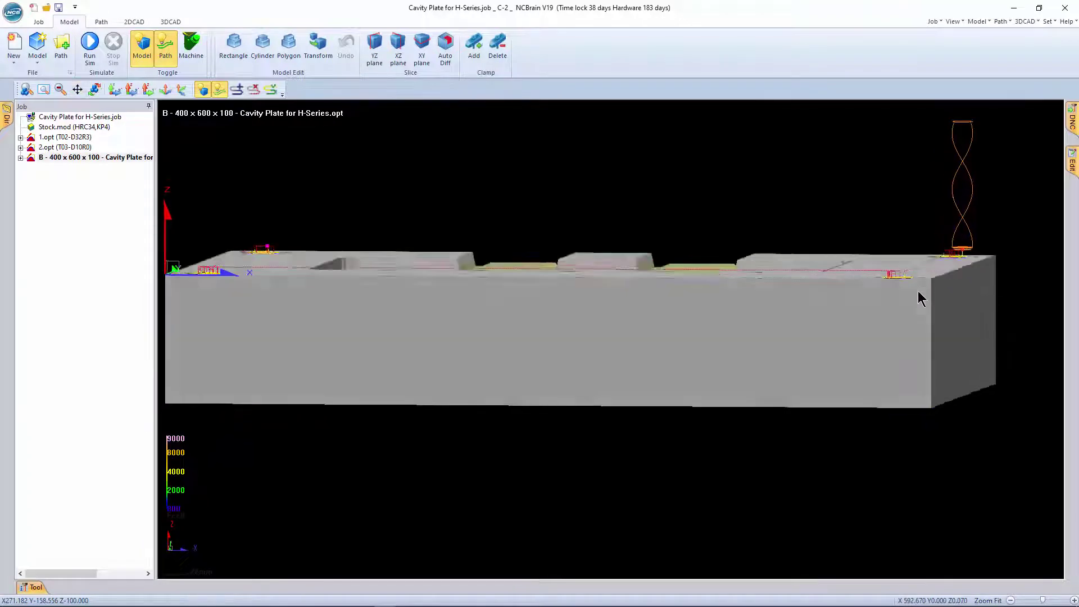
scroll(879, 337, "down", 3)
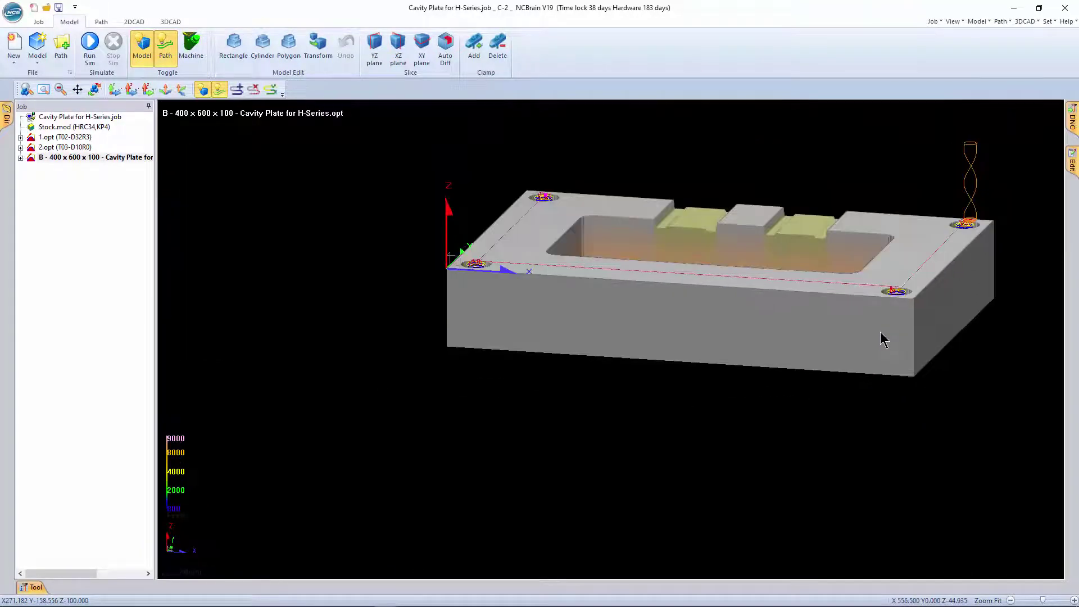
middle_click_drag(874, 342, 792, 416)
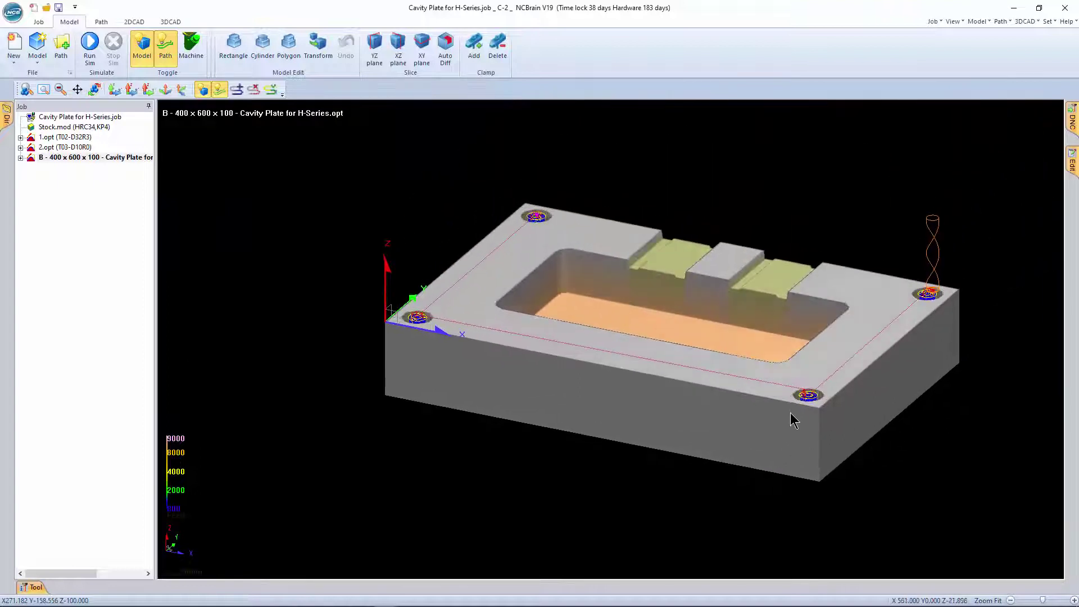
scroll(795, 414, "up", 3)
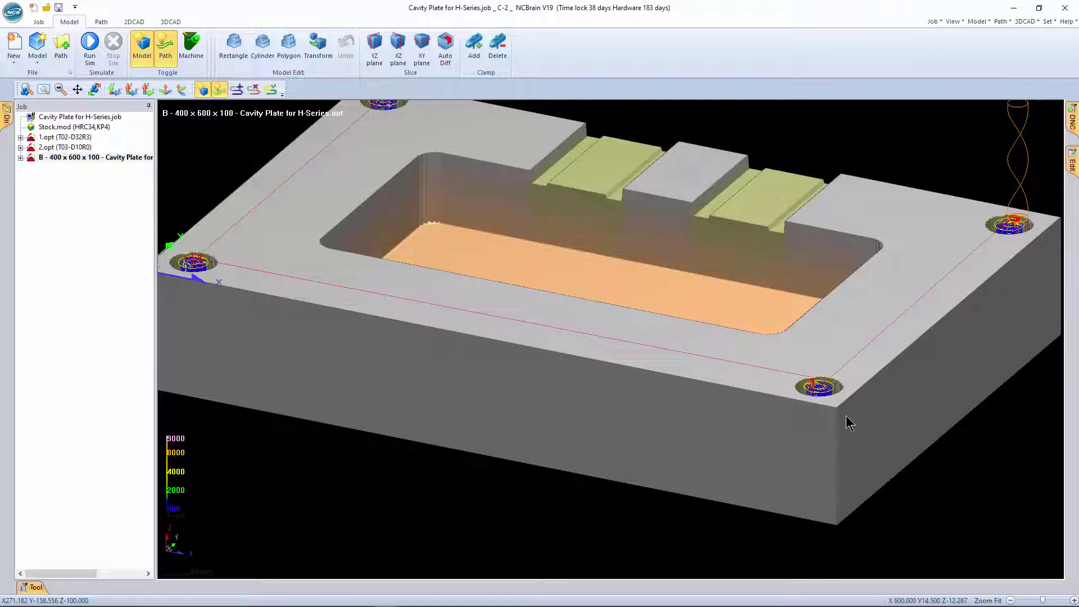
scroll(845, 416, "up", 2)
scroll(845, 416, "down", 2)
scroll(845, 416, "down", 2)
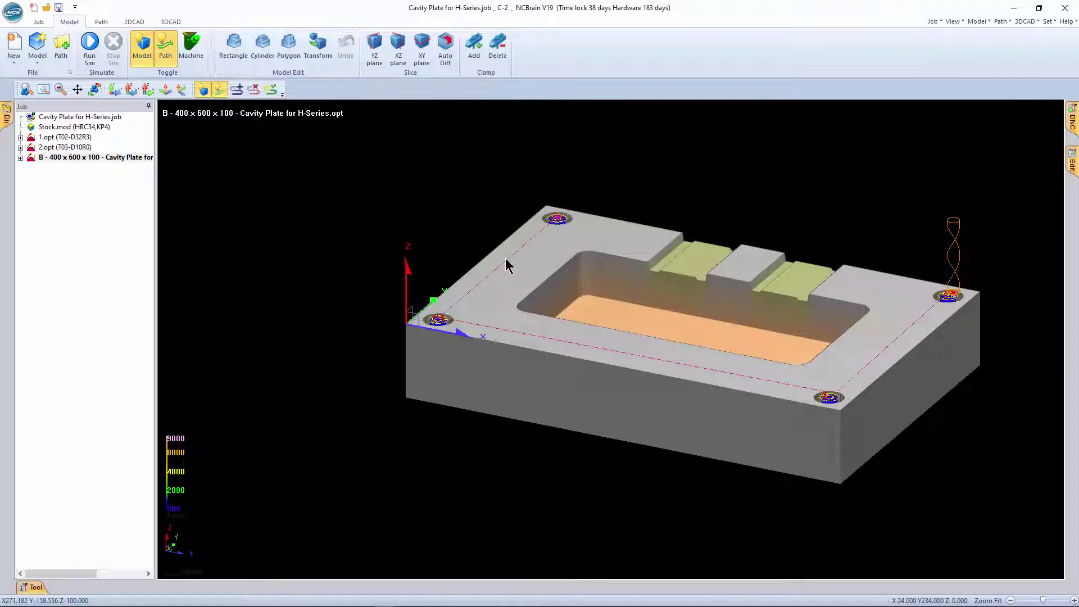
Step: Open Model > Fixture Size showing clamp length 180, width 45, height 35, bolt height 25; select 180
left_click(1048, 21)
left_click(953, 22)
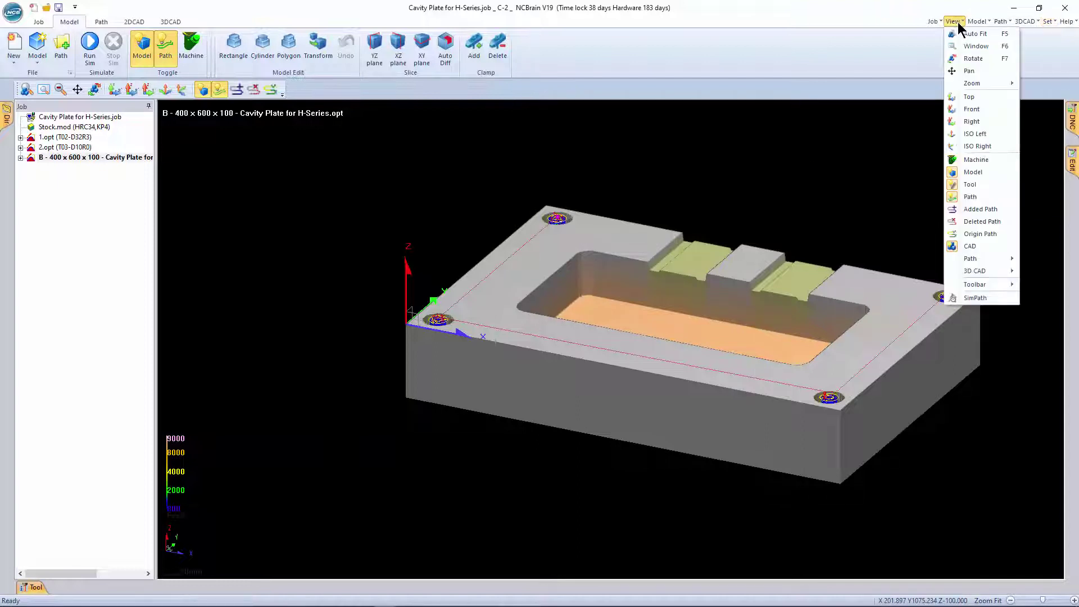
left_click(978, 22)
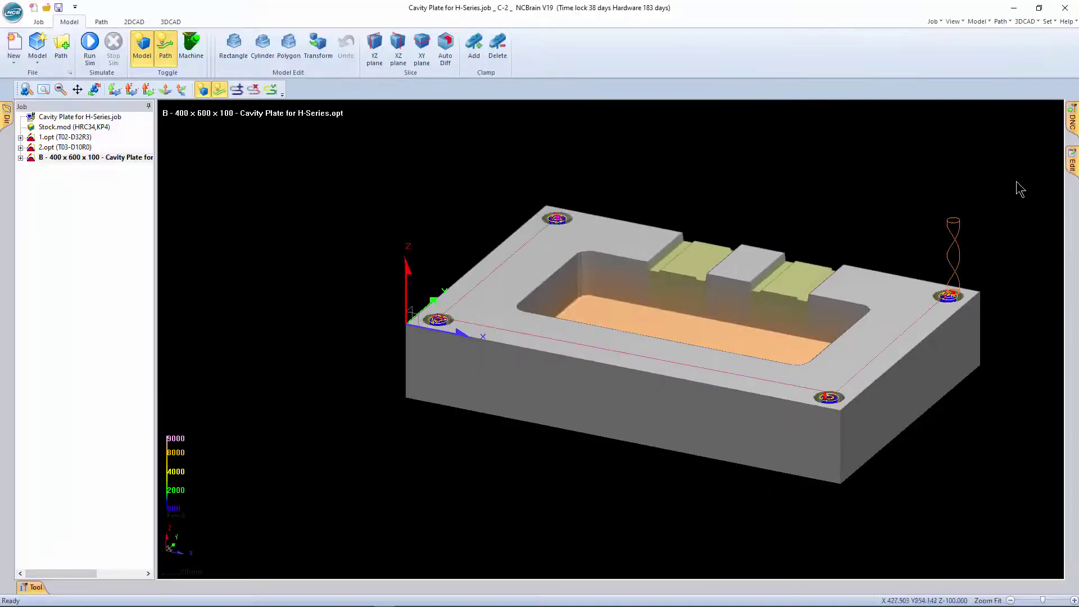
left_click(956, 23)
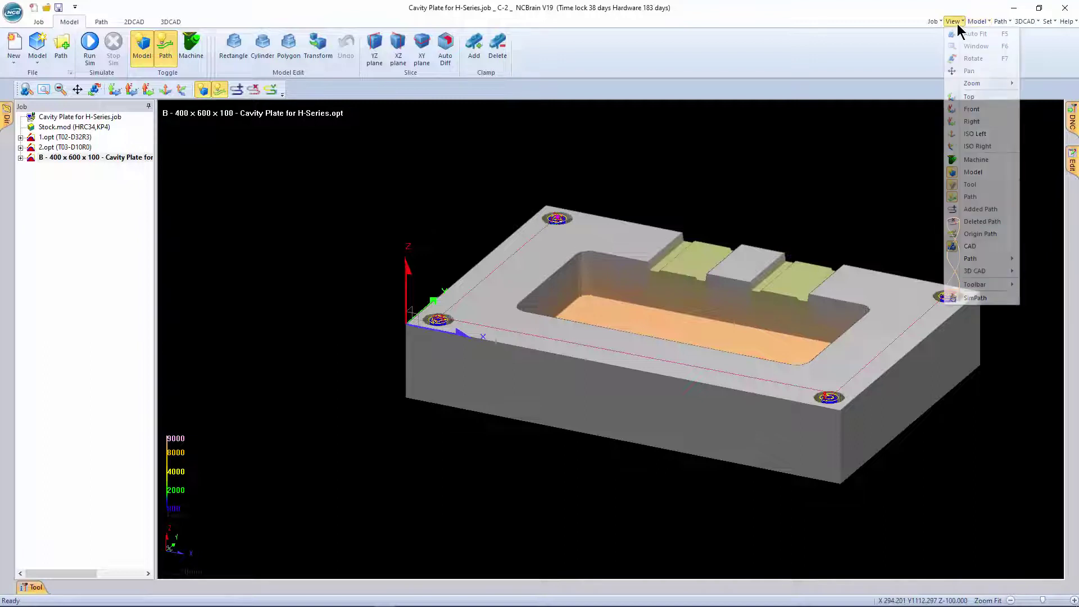
left_click(984, 24)
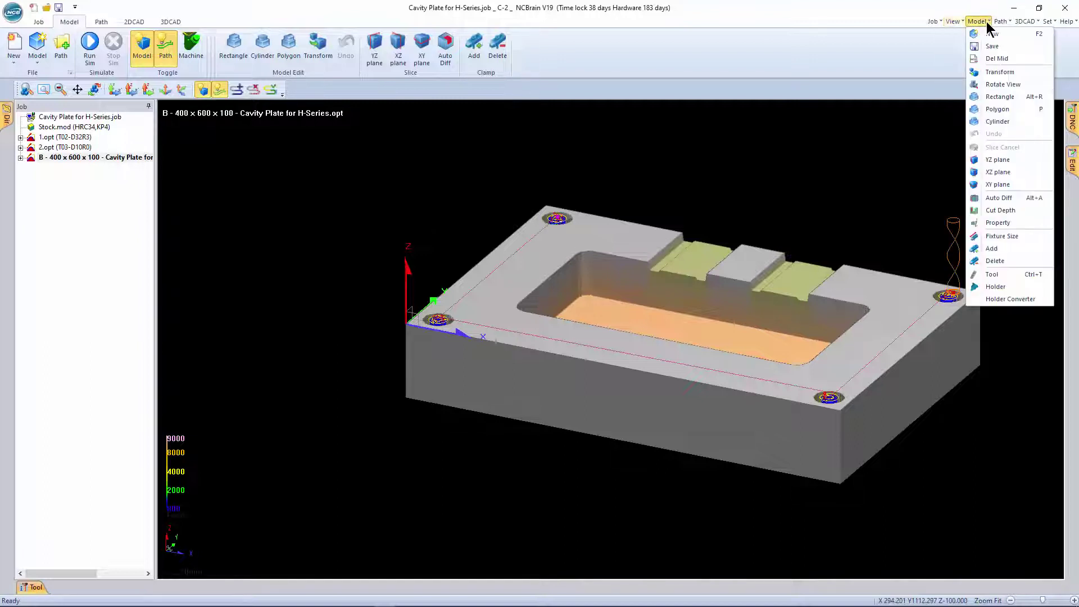
left_click(1006, 237)
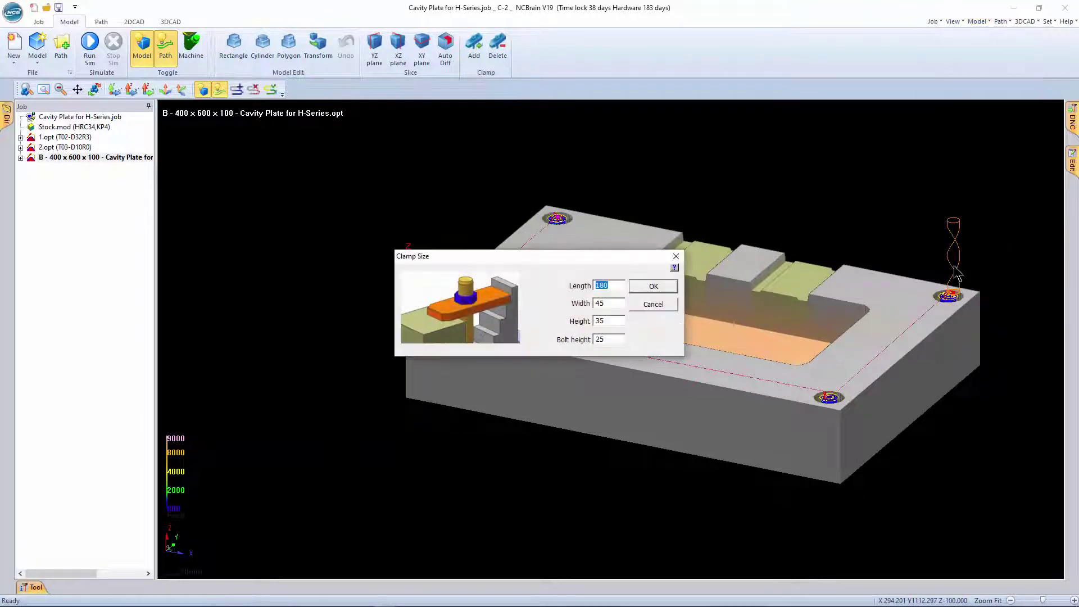
left_click(607, 289)
mouse_move(611, 288)
left_mouse_down()
mouse_move(597, 287)
mouse_move(590, 303)
mouse_move(593, 339)
left_mouse_up()
Step: Close the Clamp Size dialog and show a top view with all four clamps
left_click(676, 257)
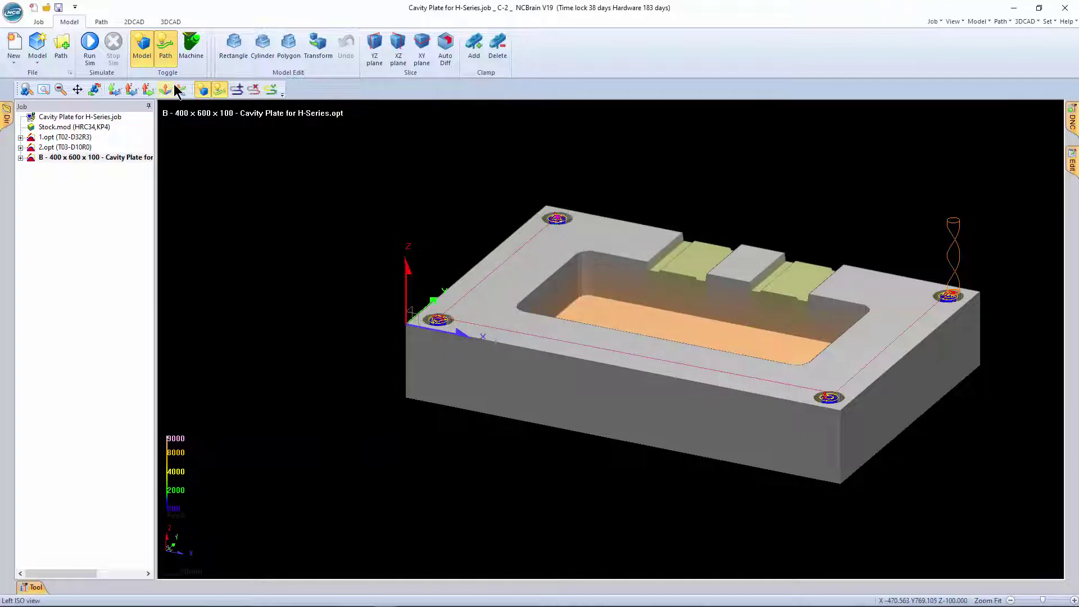
left_click(114, 90)
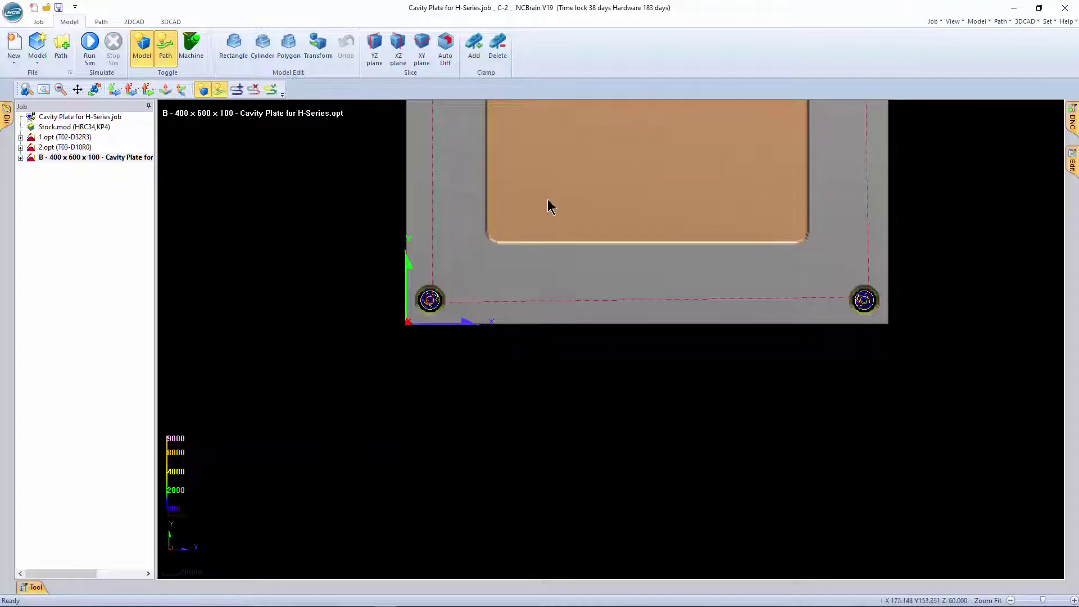
middle_click_drag(547, 199, 510, 329)
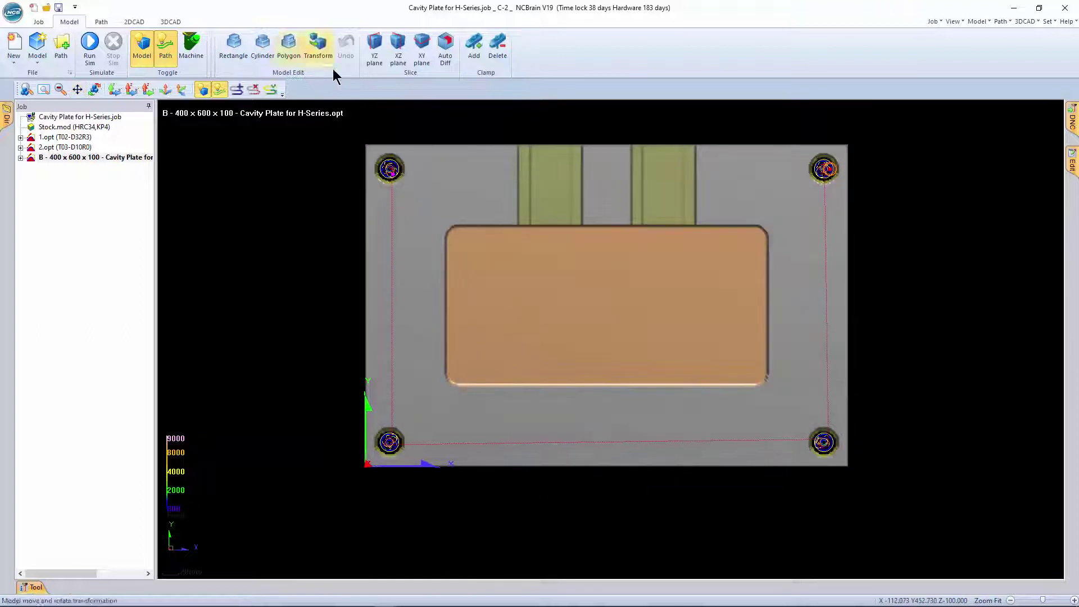
Step: Add a clamp on the plate's left edge at X 50
left_click(476, 42)
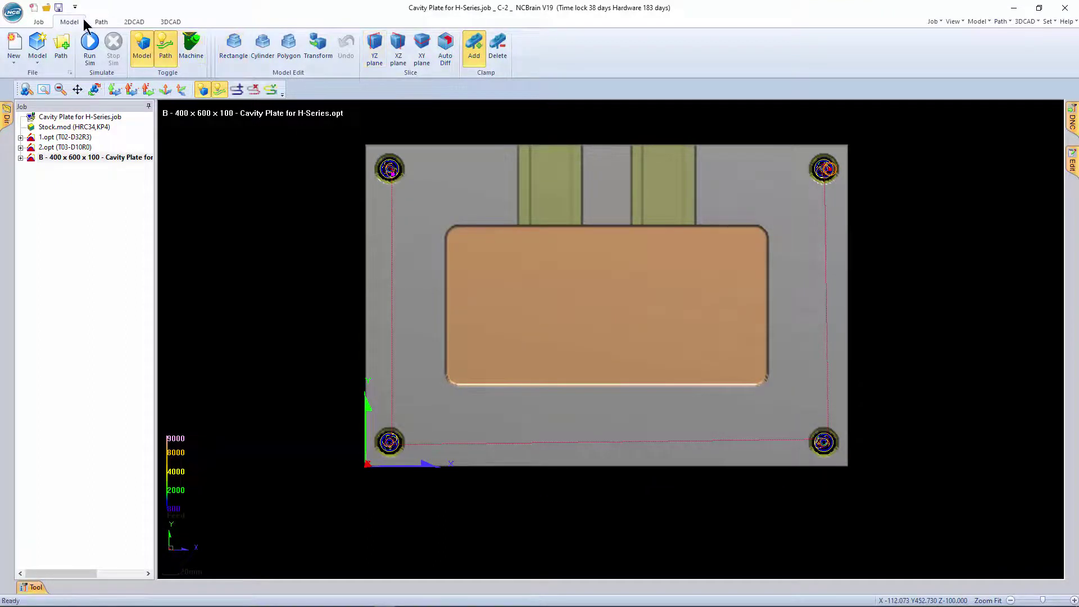
left_click(406, 318)
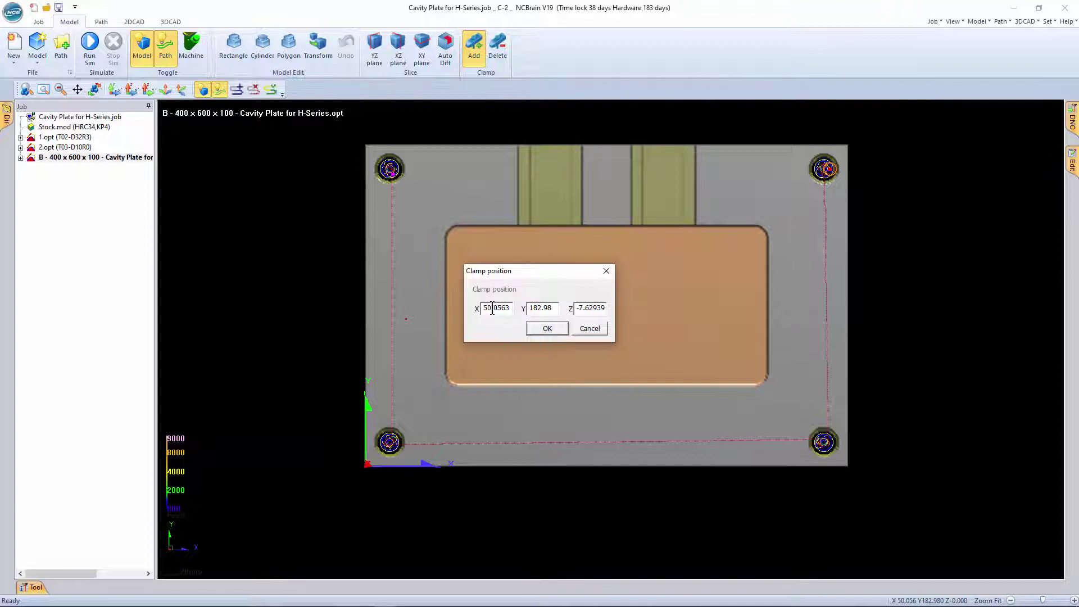
left_click_drag(482, 311, 565, 318)
type("50")
left_click(544, 330)
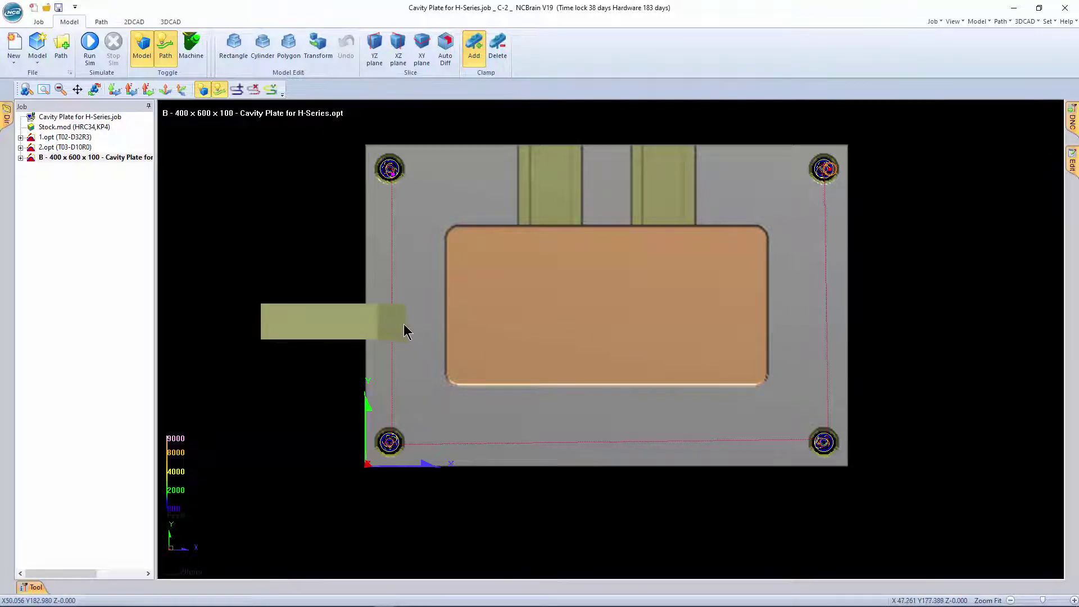
Step: Add a second clamp on the plate's bottom edge and view it in 3D
left_click(613, 420)
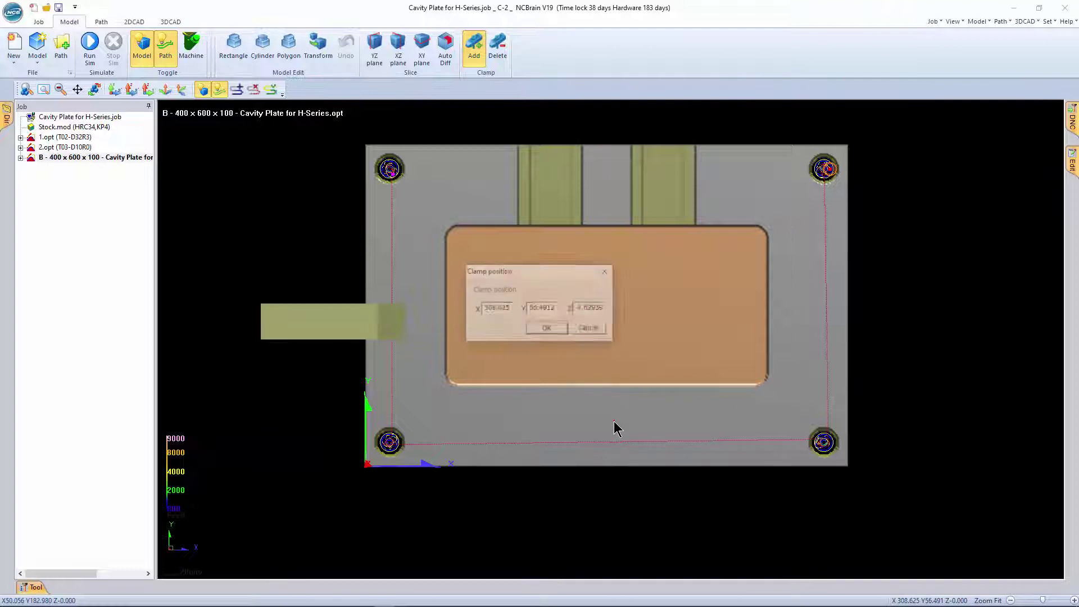
left_click(549, 329)
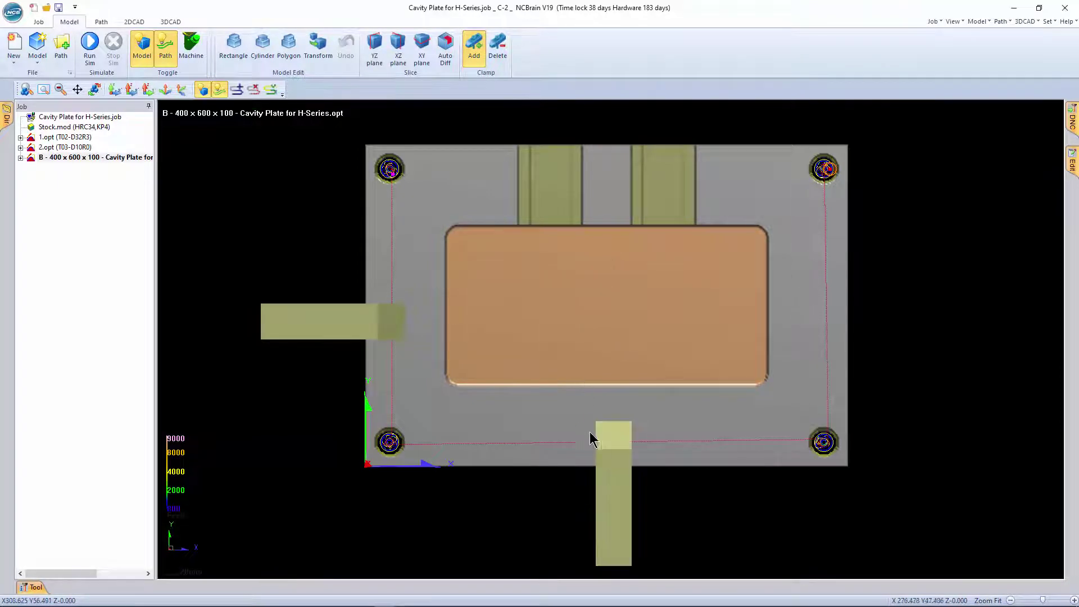
mouse_move(571, 502)
middle_mouse_down()
mouse_move(608, 453)
mouse_move(665, 327)
mouse_move(632, 332)
mouse_move(668, 303)
mouse_move(735, 298)
mouse_move(777, 264)
middle_mouse_up()
Step: Zoom and orbit to a higher angle to check the two new clamps
scroll(764, 271, "up", 2)
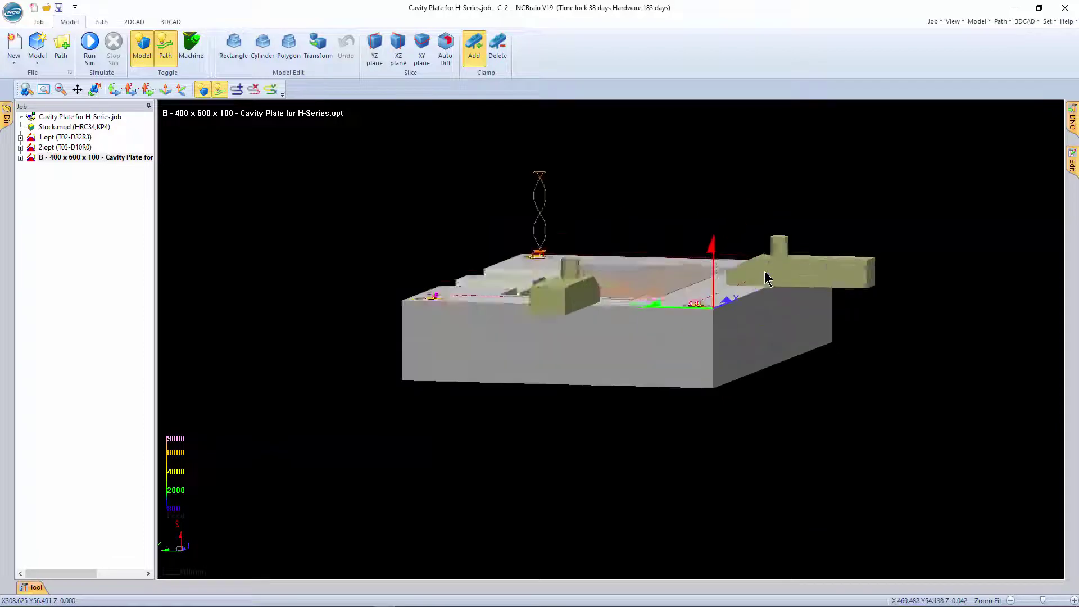
scroll(764, 271, "up", 3)
scroll(763, 275, "up", 2)
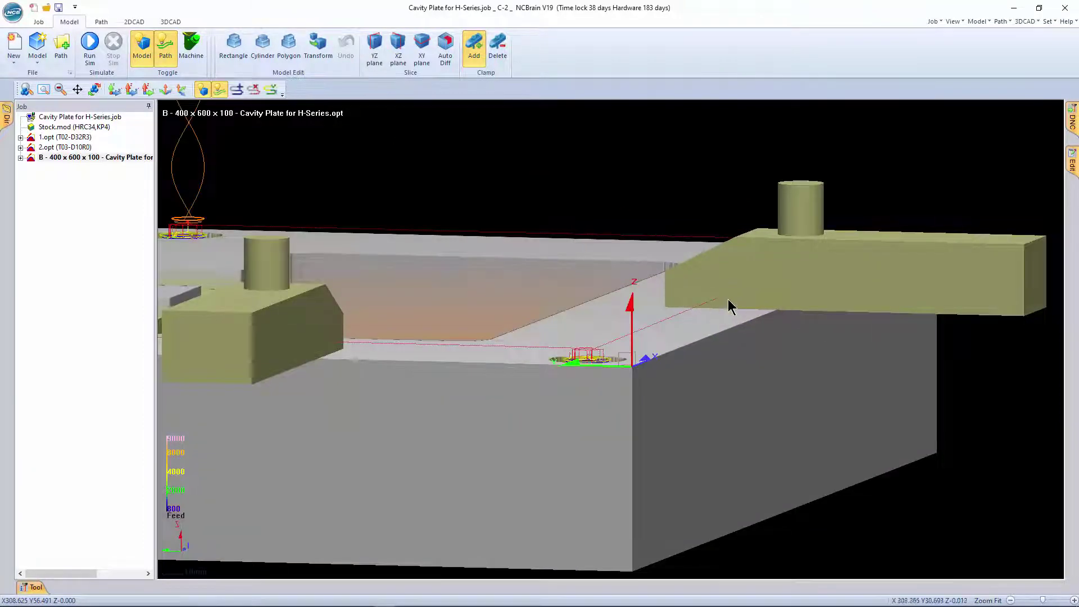
scroll(741, 298, "down", 5)
mouse_move(753, 295)
middle_mouse_down()
mouse_move(632, 368)
mouse_move(638, 360)
mouse_move(587, 421)
mouse_move(735, 323)
middle_mouse_up()
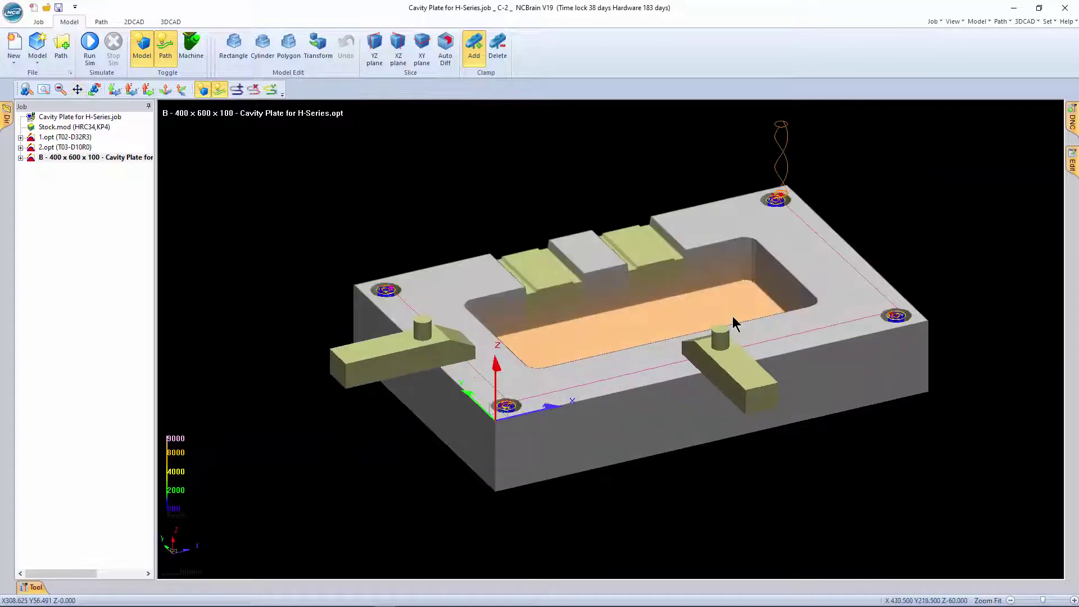
Step: Turn off Clamp Add and reprocess the cavity plate operation with Reproc Single
left_click(477, 59)
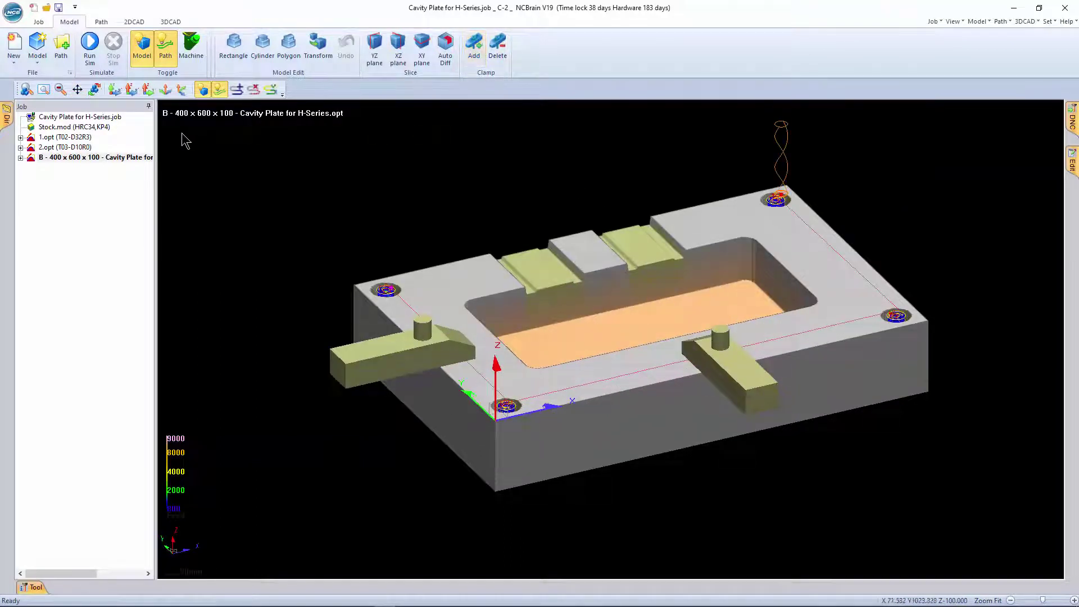
right_click(132, 159)
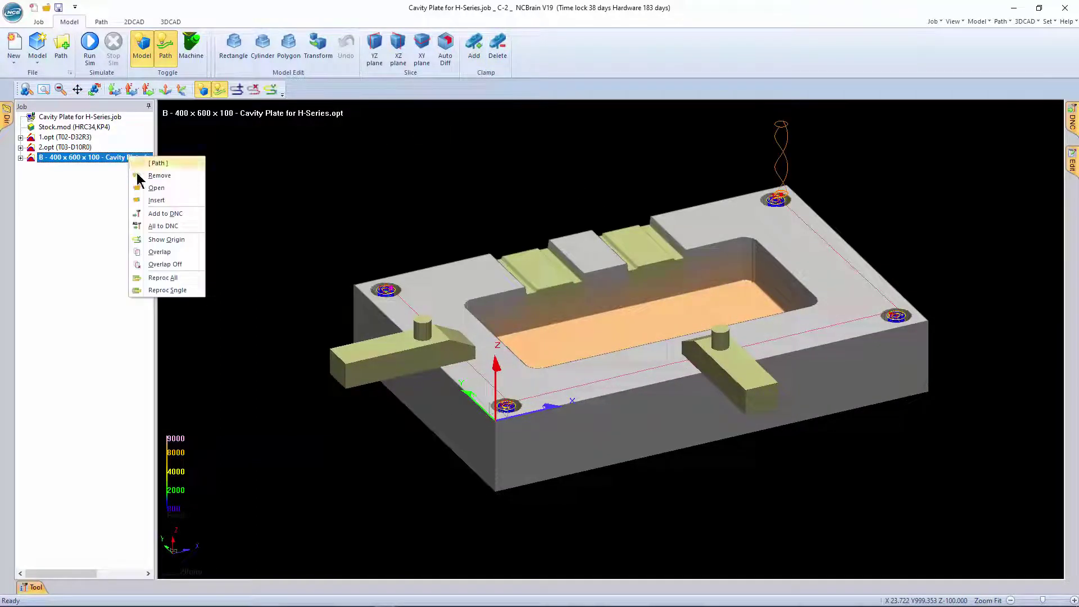
left_click(174, 291)
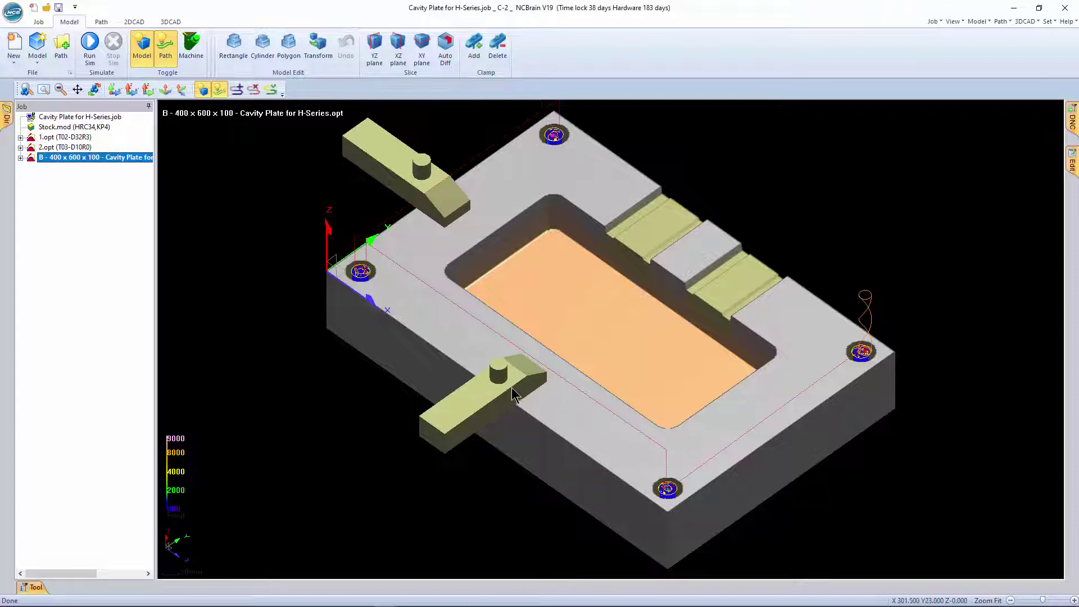
middle_click_drag(539, 437, 541, 429)
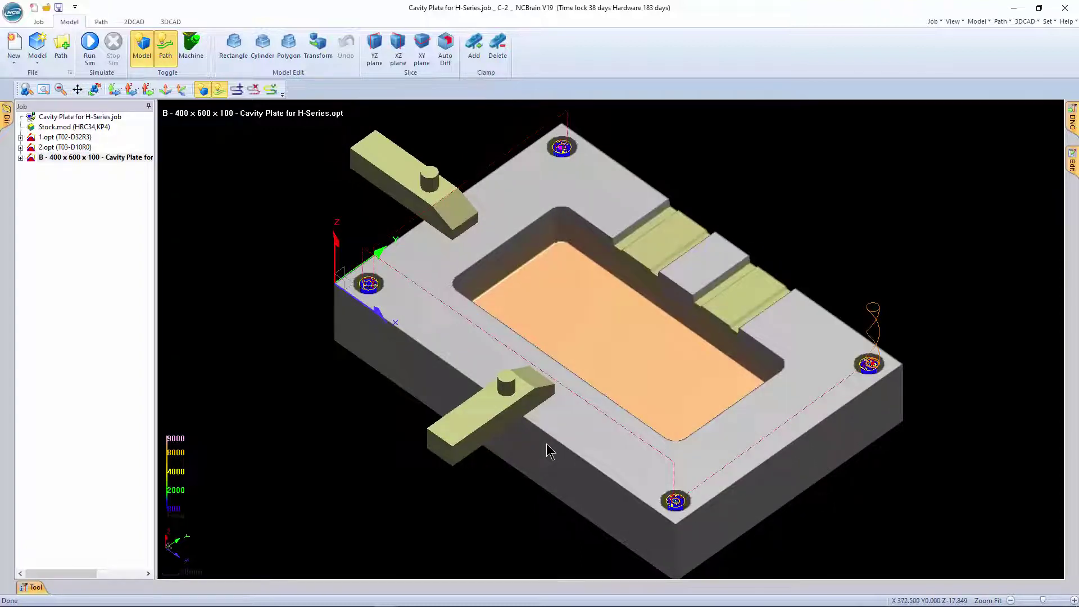
mouse_move(548, 449)
middle_mouse_down()
mouse_move(569, 355)
mouse_move(482, 338)
middle_mouse_up()
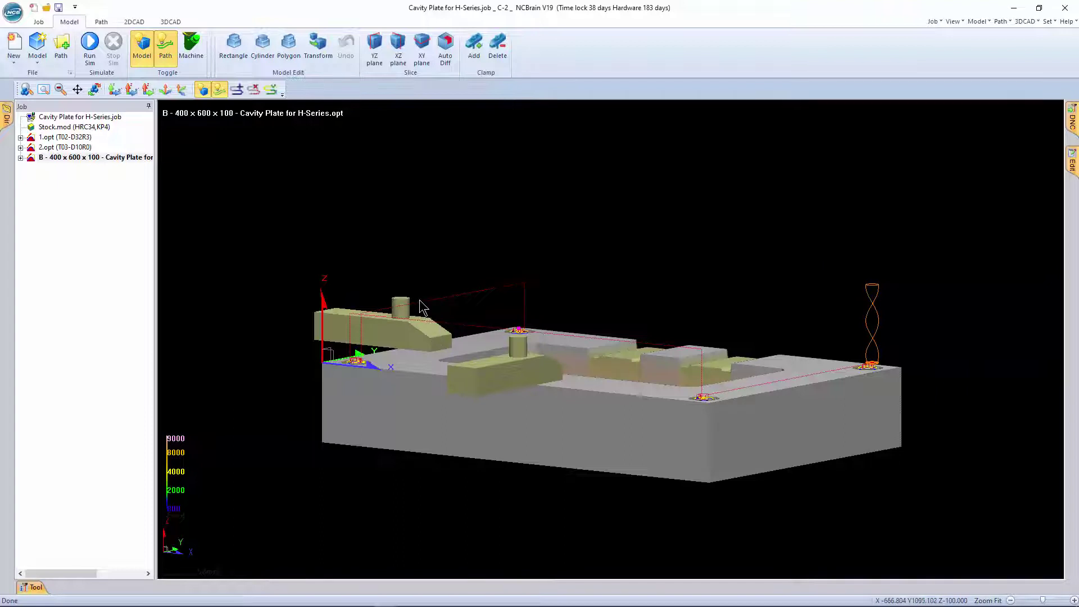
scroll(413, 325, "up", 2)
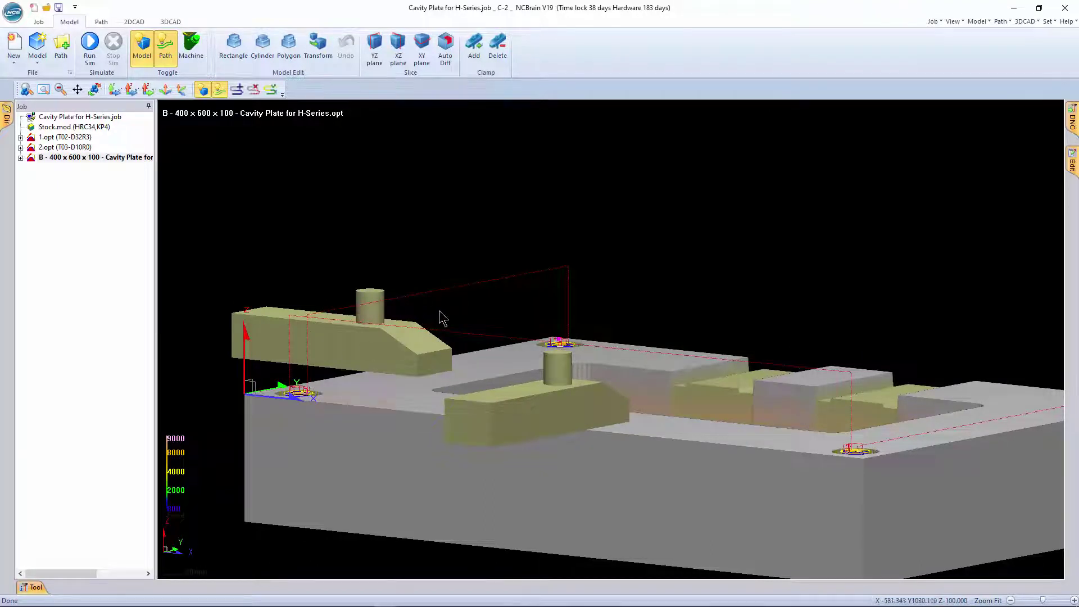
mouse_move(441, 315)
middle_mouse_down()
mouse_move(460, 265)
mouse_move(455, 272)
middle_mouse_up()
scroll(457, 273, "down", 2)
scroll(454, 271, "down", 2)
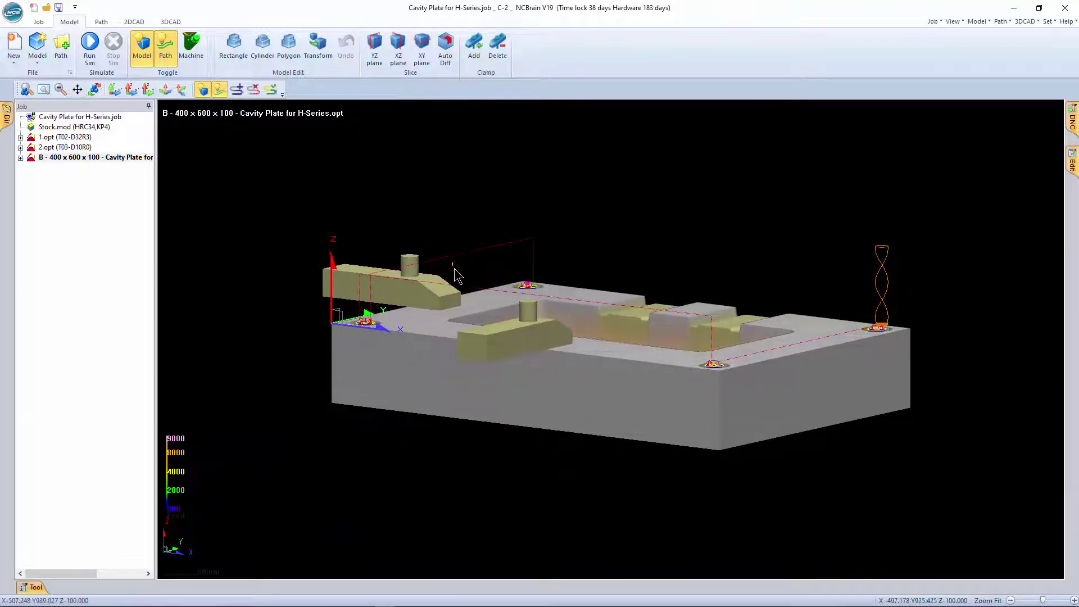
mouse_move(458, 282)
middle_mouse_down()
mouse_move(481, 318)
mouse_move(477, 337)
middle_mouse_up()
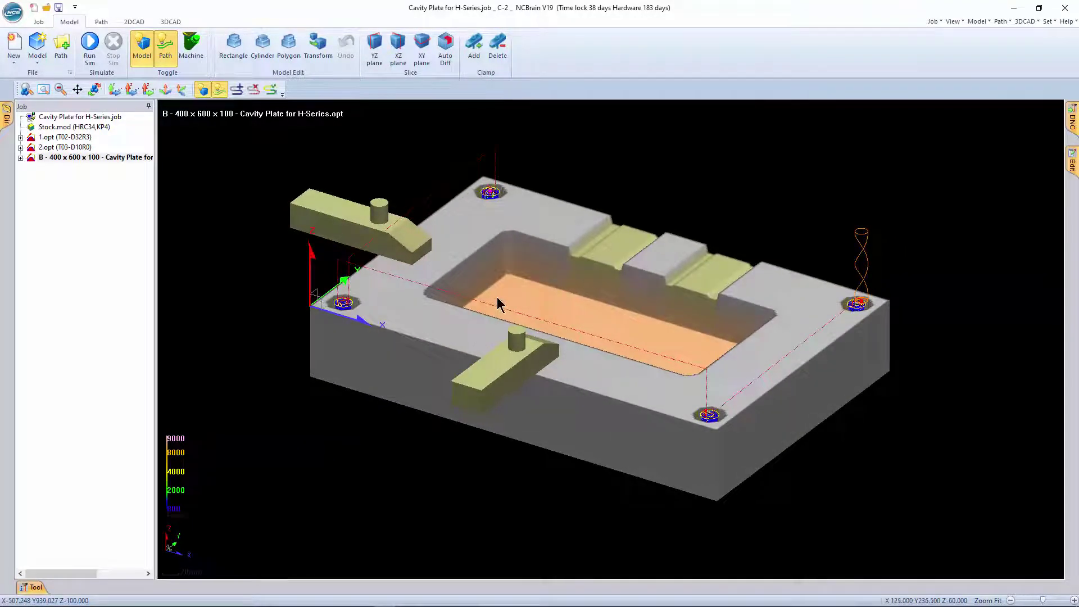
middle_click_drag(499, 301, 491, 326)
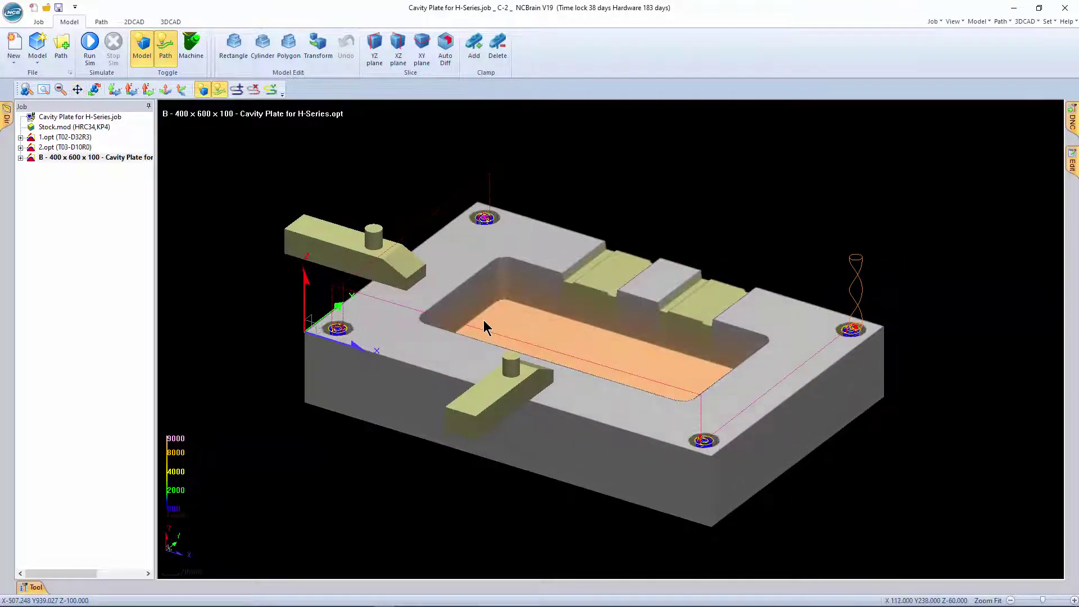